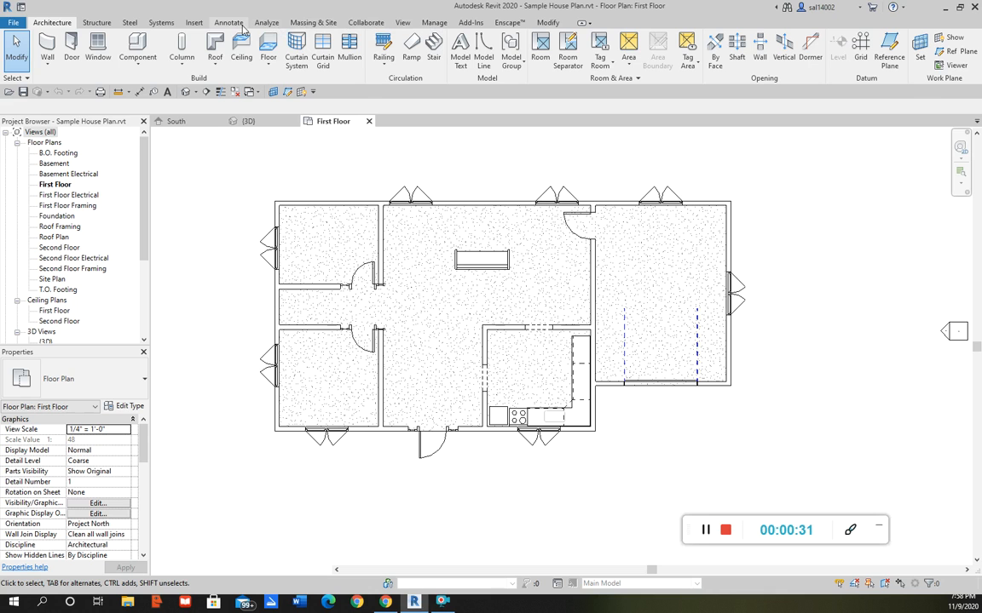
# - Place tagged rooms in the upper-left room, the lower-left room and the kitchen of the first floor plan
pyautogui.click(242, 24)
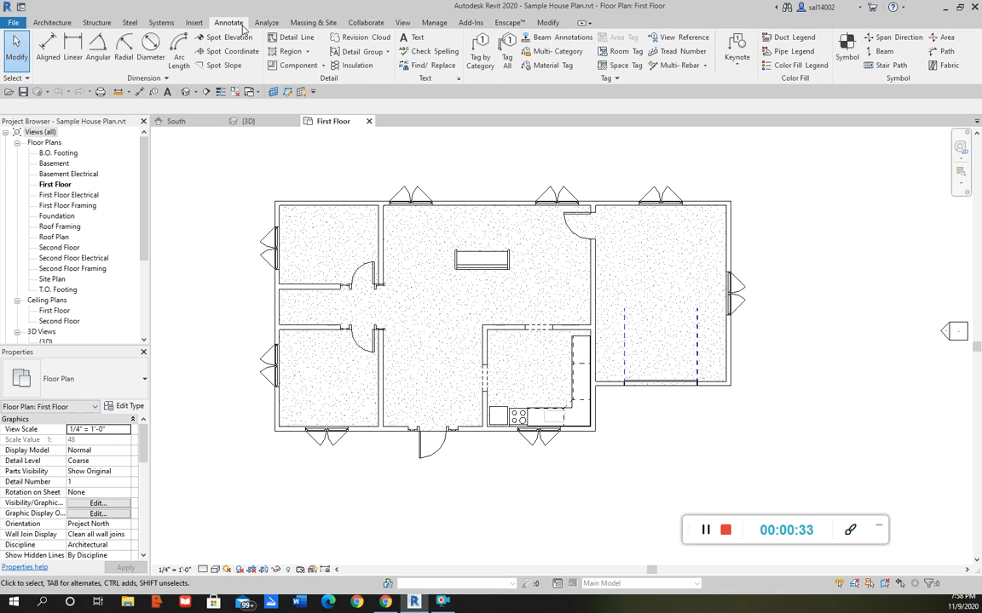
pyautogui.click(52, 23)
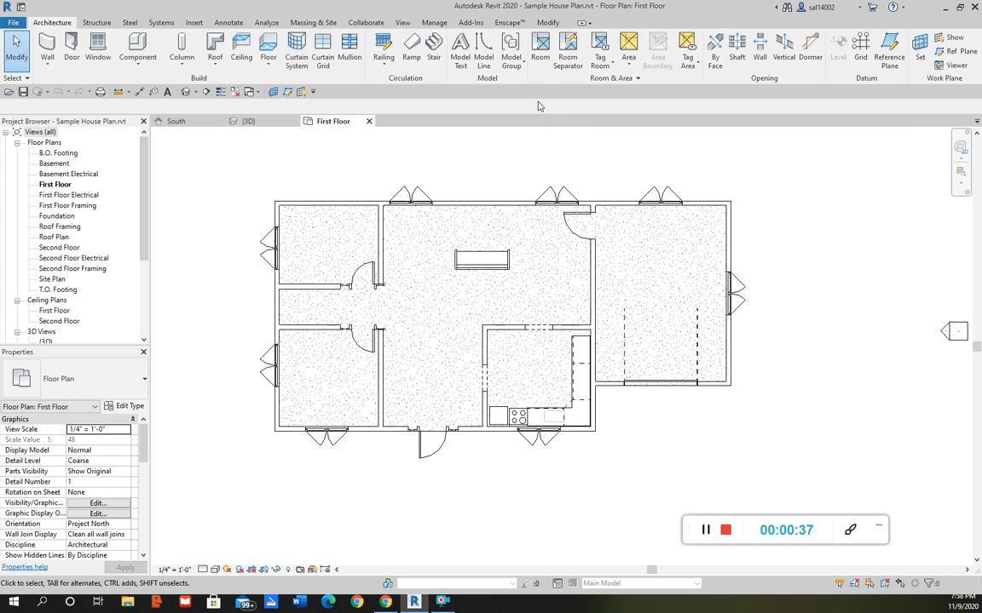
pyautogui.click(540, 47)
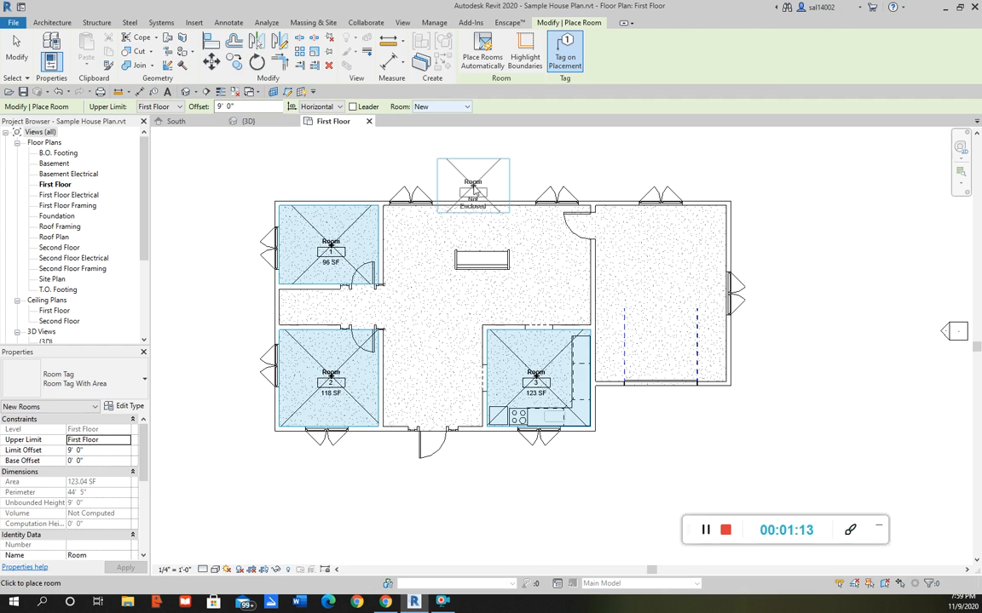
pyautogui.press('Escape')
pyautogui.press('Escape')
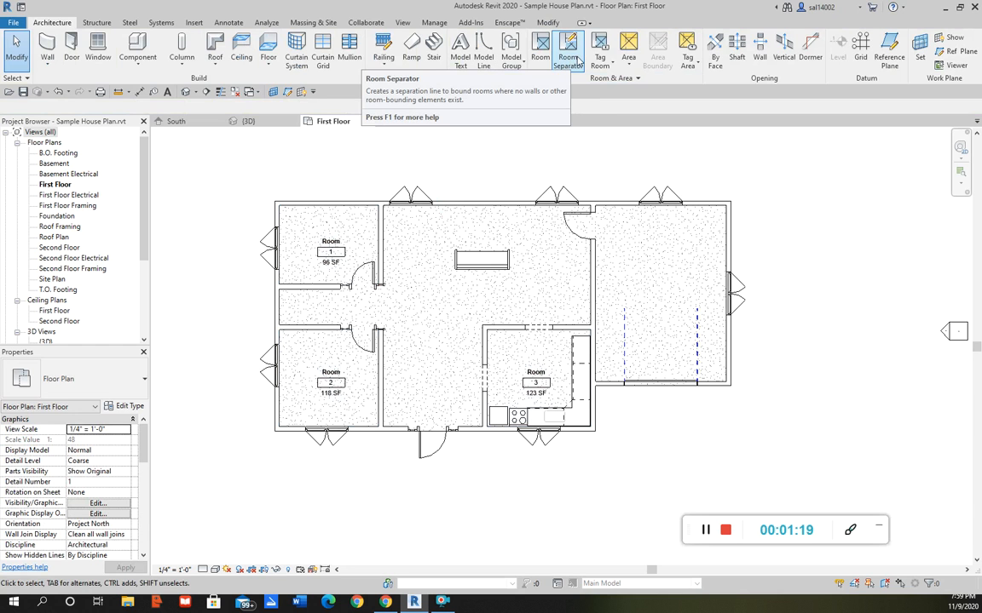
# - Draw a horizontal room separation line between the lower-left room's wall end and the kitchen wall, closing off the entry area
pyautogui.click(576, 58)
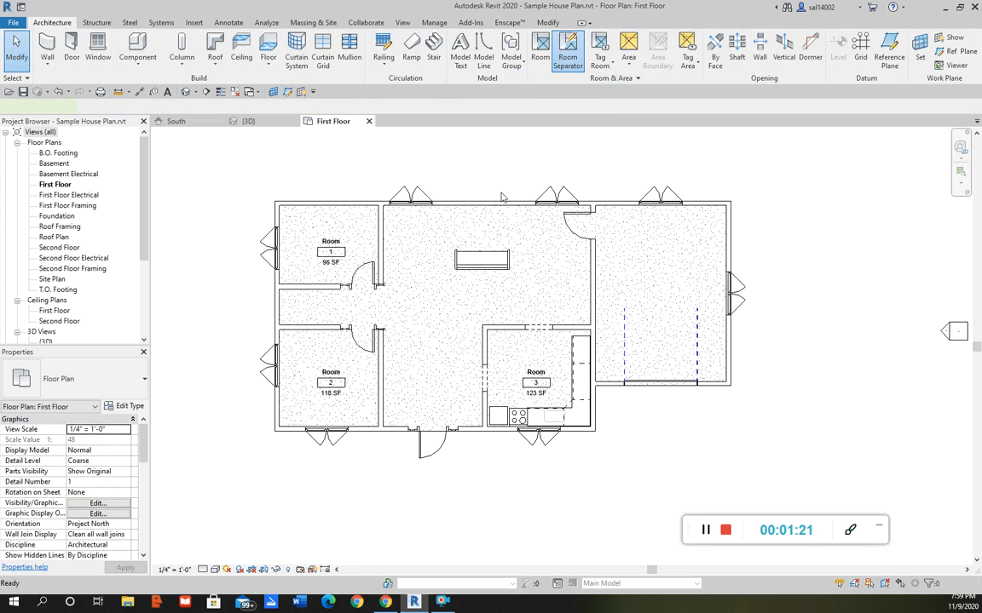
pyautogui.scroll(3, 433, 338)
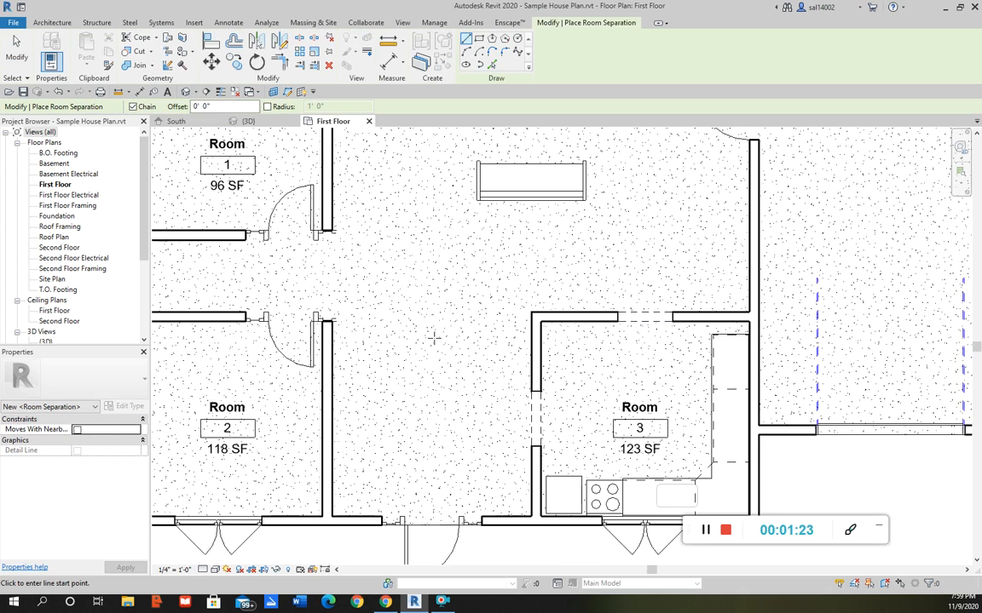
pyautogui.scroll(2, 433, 338)
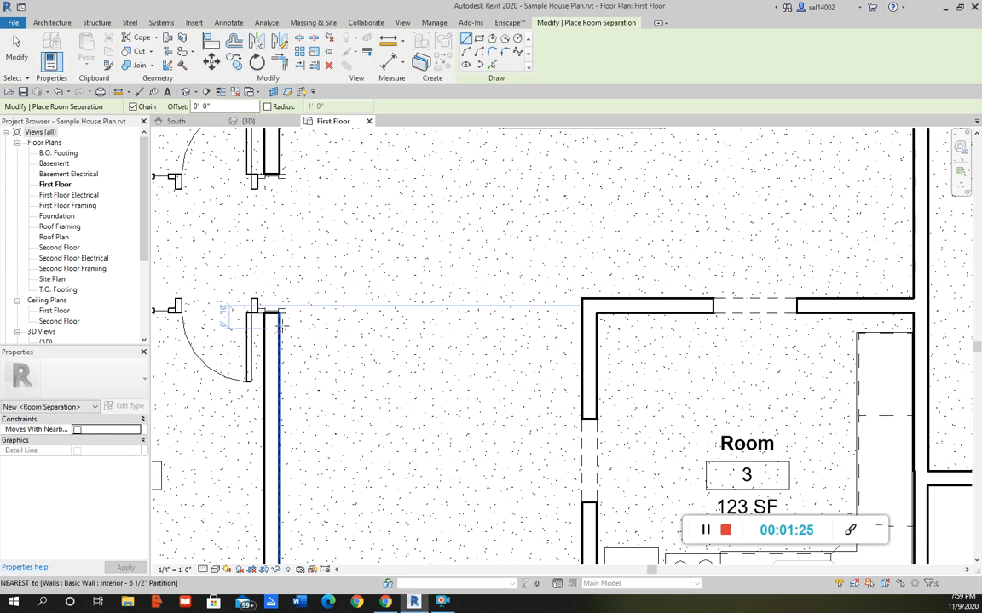
pyautogui.click(278, 313)
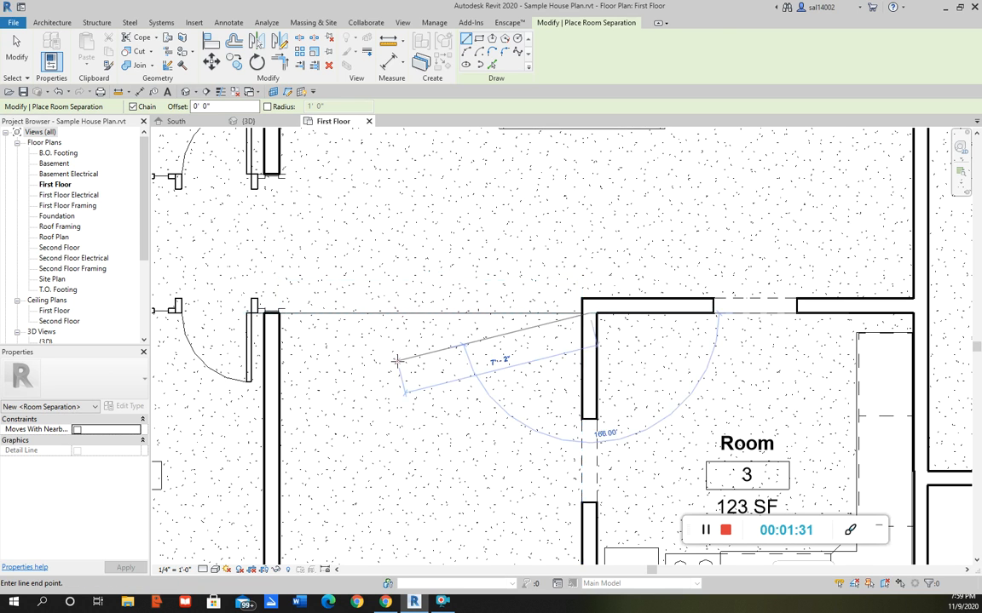
pyautogui.scroll(-1, 383, 375)
pyautogui.press('Escape')
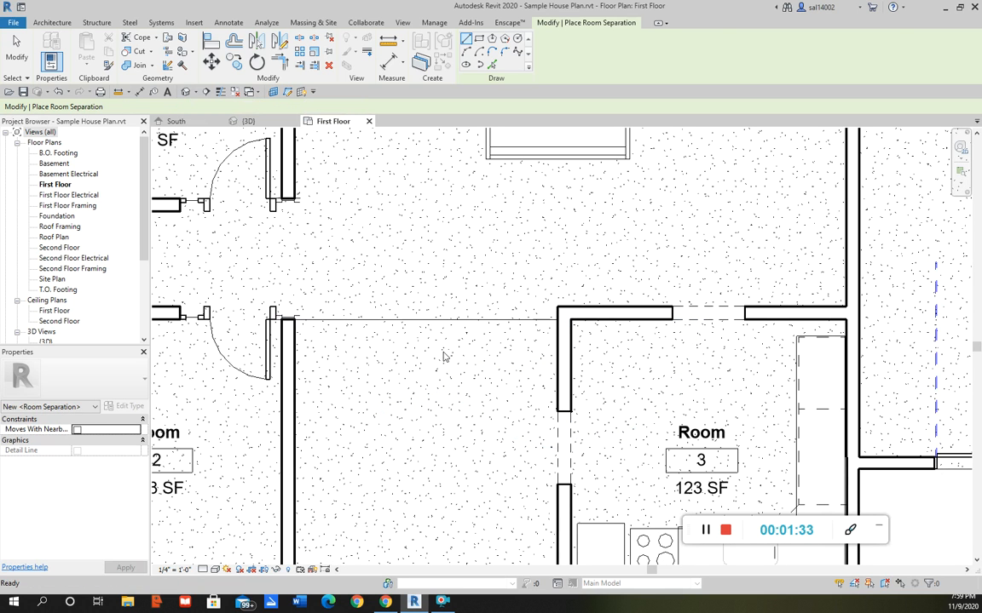
# - Draw a vertical room separation line about 4' 9 1/4" long across the hallway opening, starting at the lower wall's corner
pyautogui.scroll(-1, 385, 375)
pyautogui.moveTo(385, 375); pyautogui.dragTo(640, 365, button='middle')
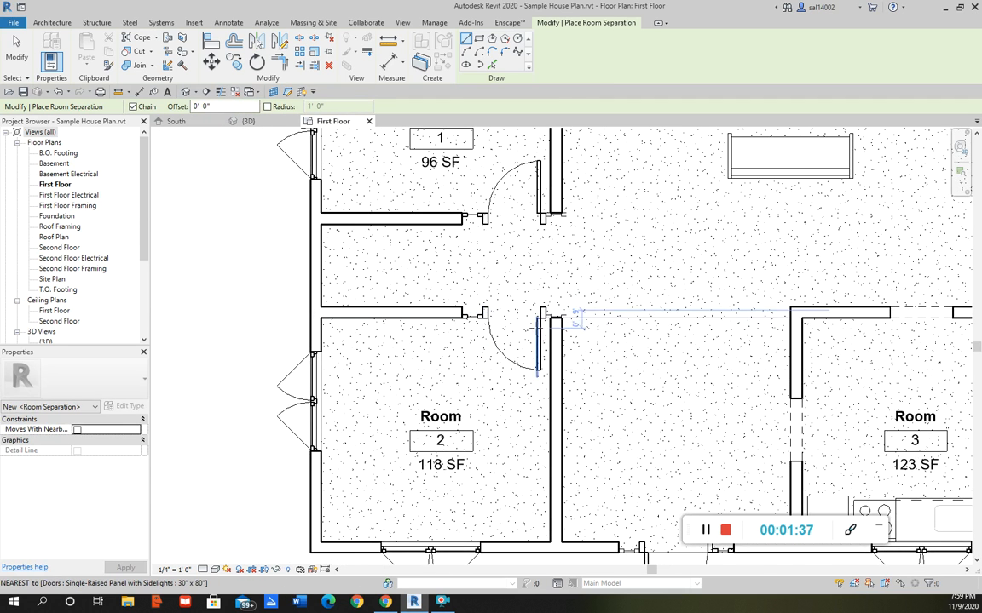
pyautogui.scroll(4, 580, 317)
pyautogui.click(602, 301)
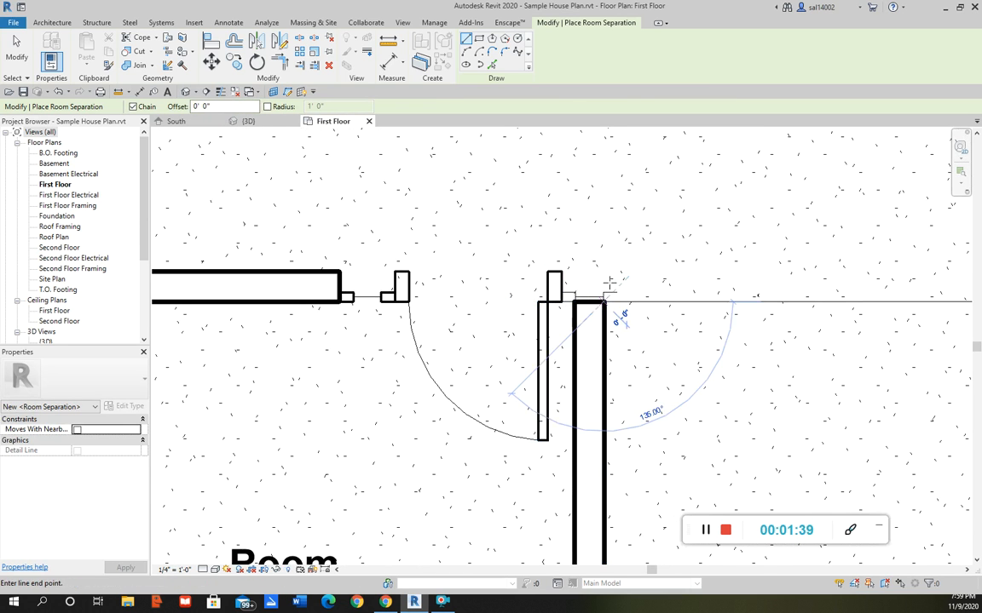
pyautogui.keyDown('ctrl'); pyautogui.scroll(3, 597, 319); pyautogui.keyUp('ctrl')
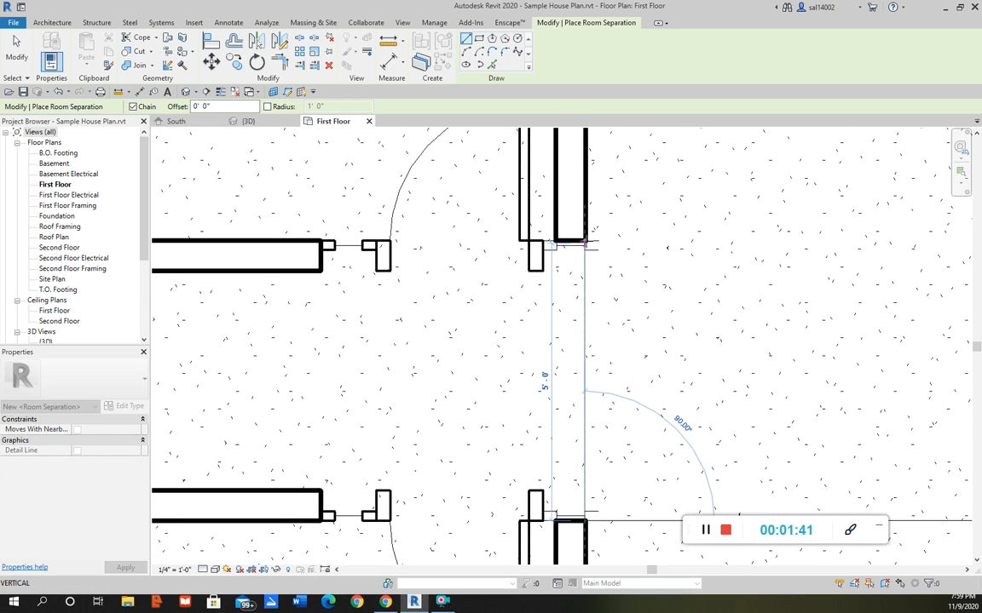
pyautogui.scroll(3, 586, 244)
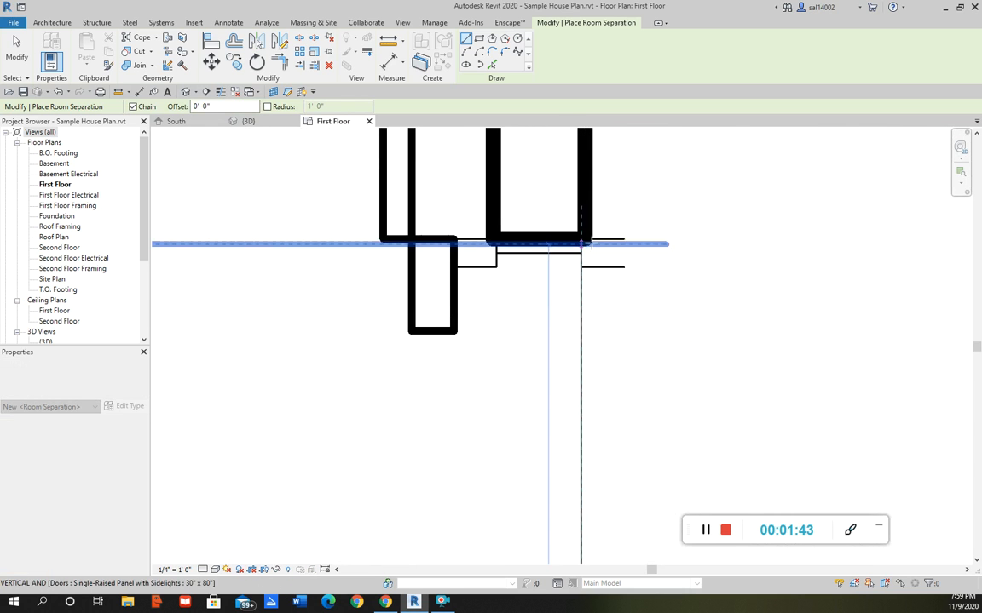
pyautogui.click(581, 284)
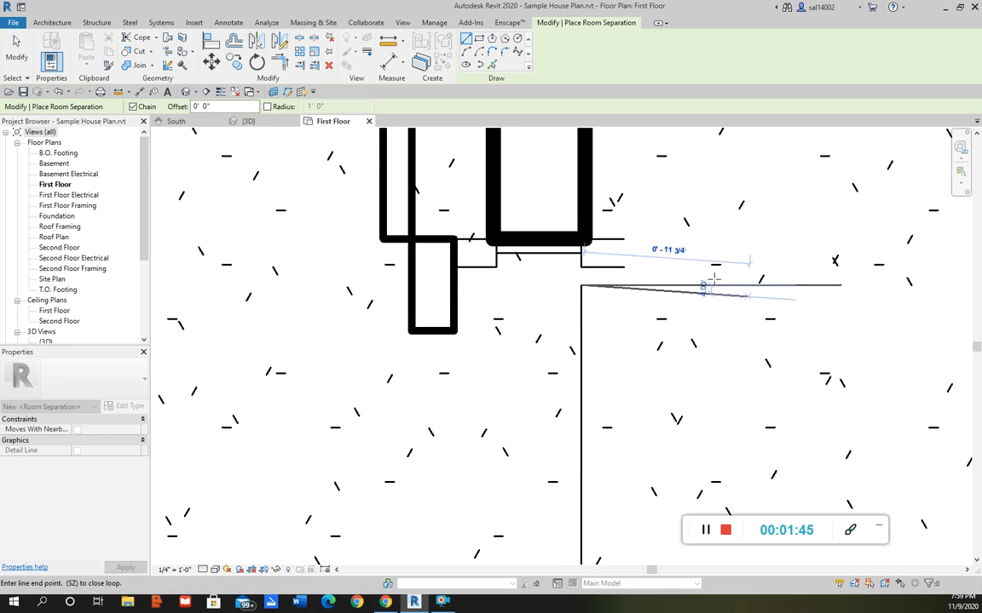
pyautogui.scroll(-2, 667, 285)
pyautogui.press('Escape')
pyautogui.press('Escape')
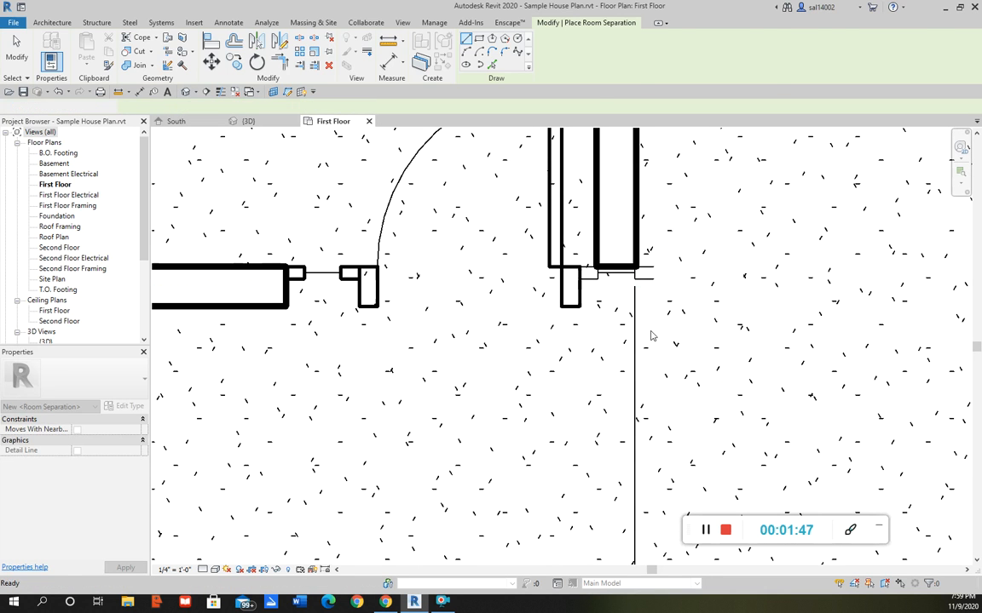
# - Try to stretch the upper end of the hallway separation line up to the upper wall's corner
pyautogui.click(634, 294)
pyautogui.moveTo(637, 275); pyautogui.dragTo(646, 255)
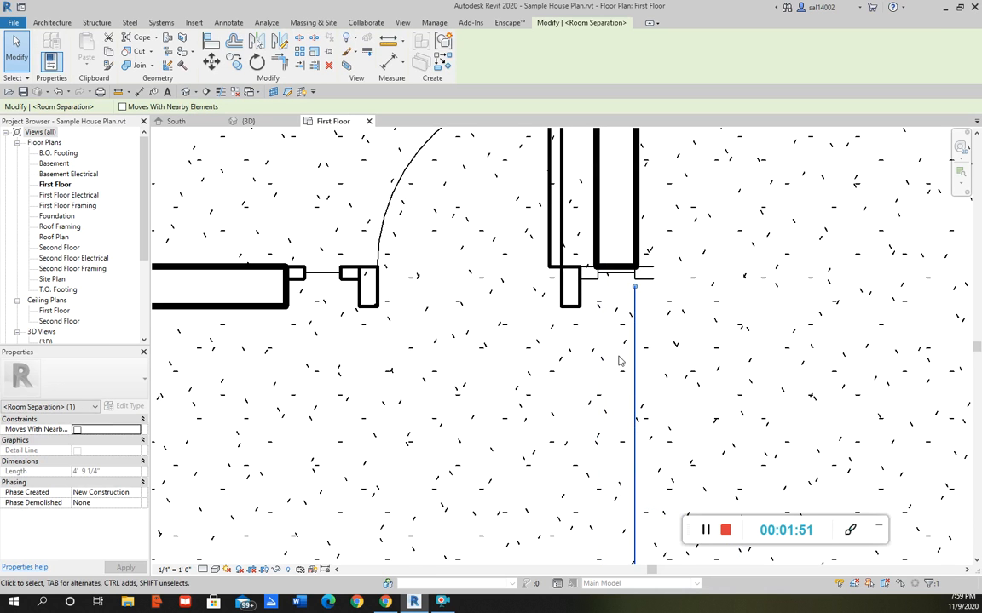
pyautogui.scroll(-2, 642, 361)
pyautogui.press('Escape')
pyautogui.click(638, 400)
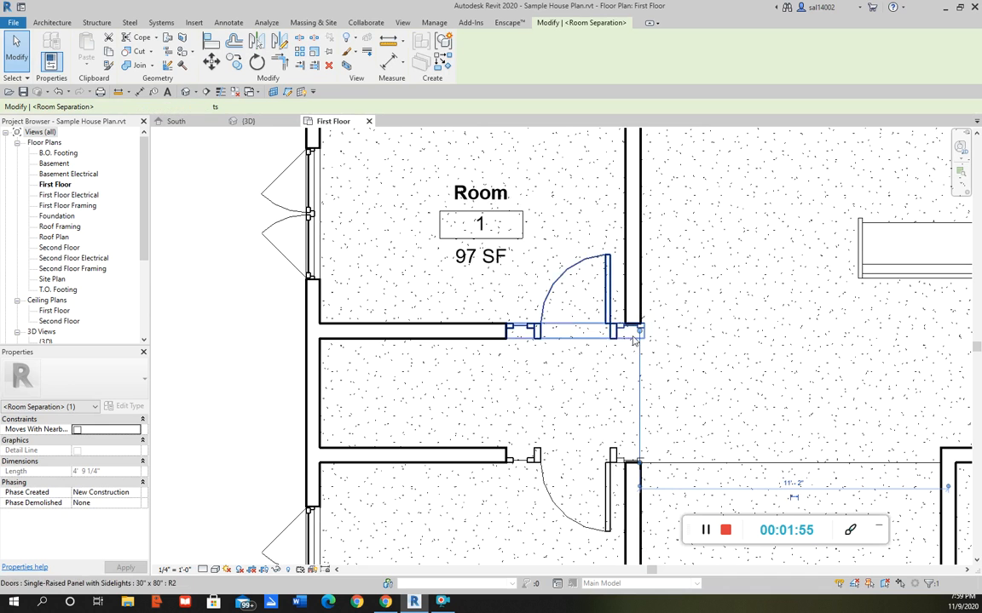
pyautogui.scroll(5, 669, 336)
pyautogui.scroll(-5, 681, 324)
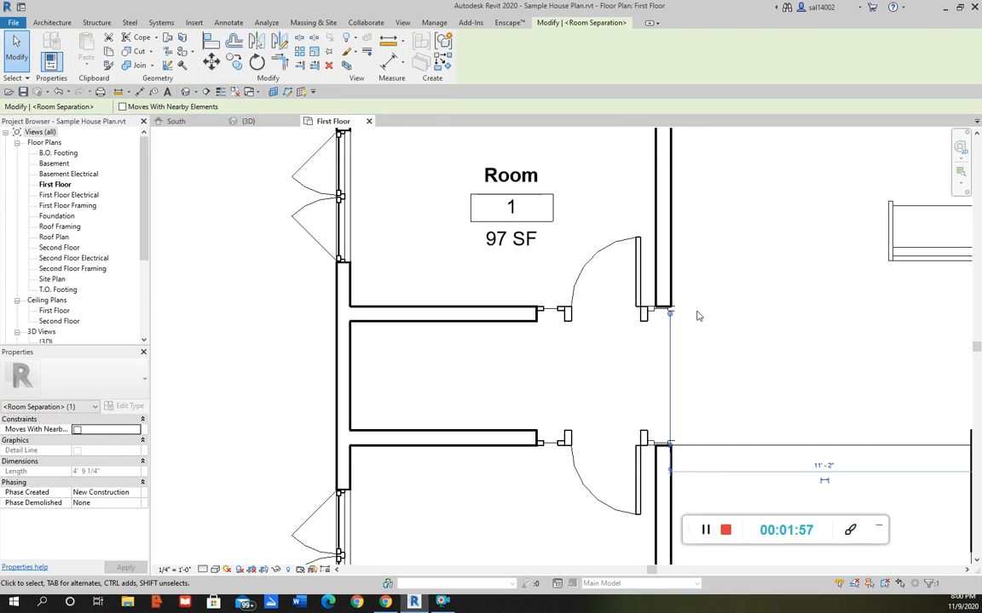
pyautogui.press('Escape')
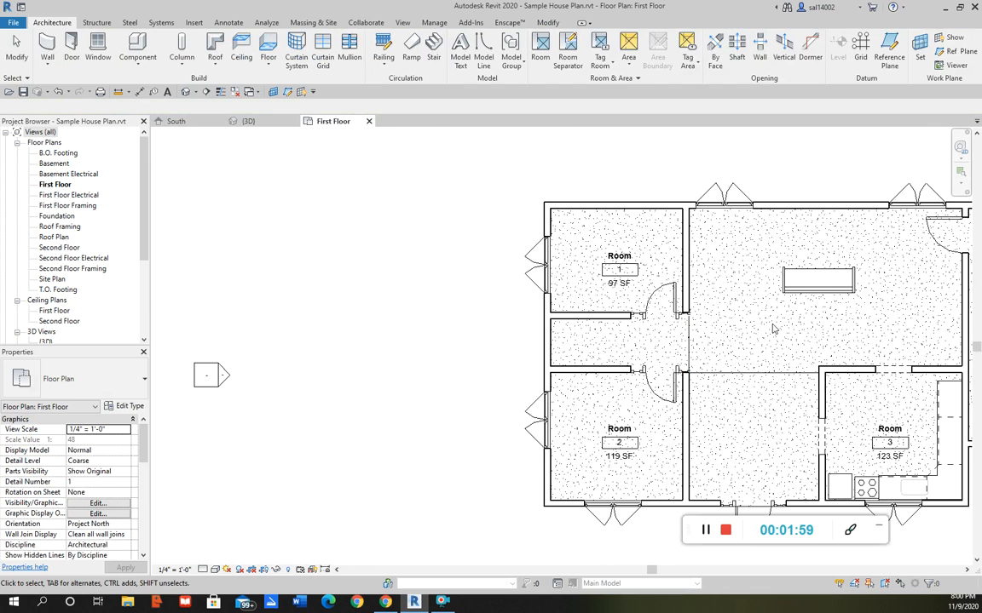
# - Place tagged rooms in the large central space, the entry area and the hallway
pyautogui.moveTo(728, 317); pyautogui.dragTo(576, 313, button='middle')
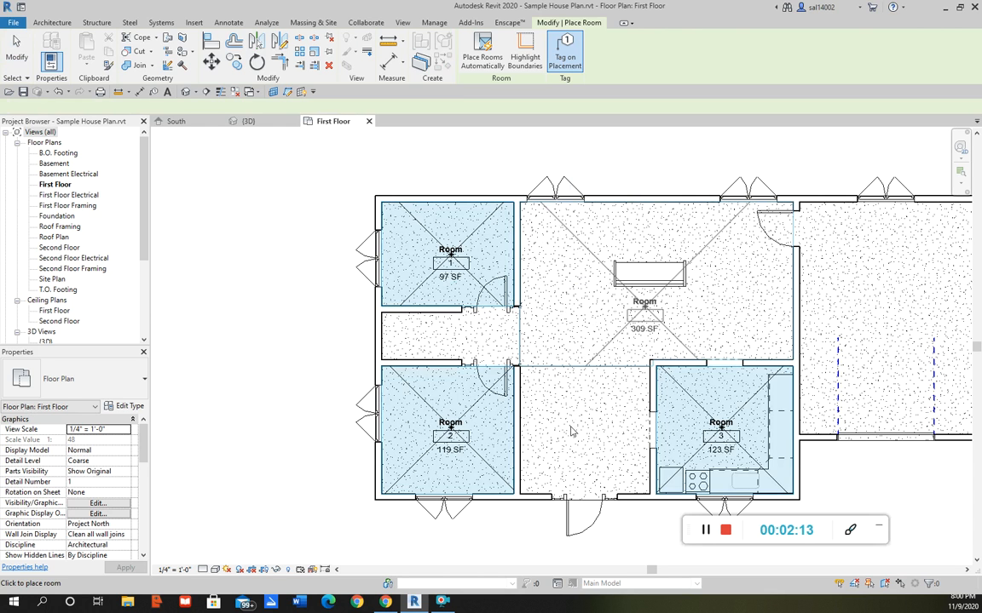
pyautogui.click(639, 337)
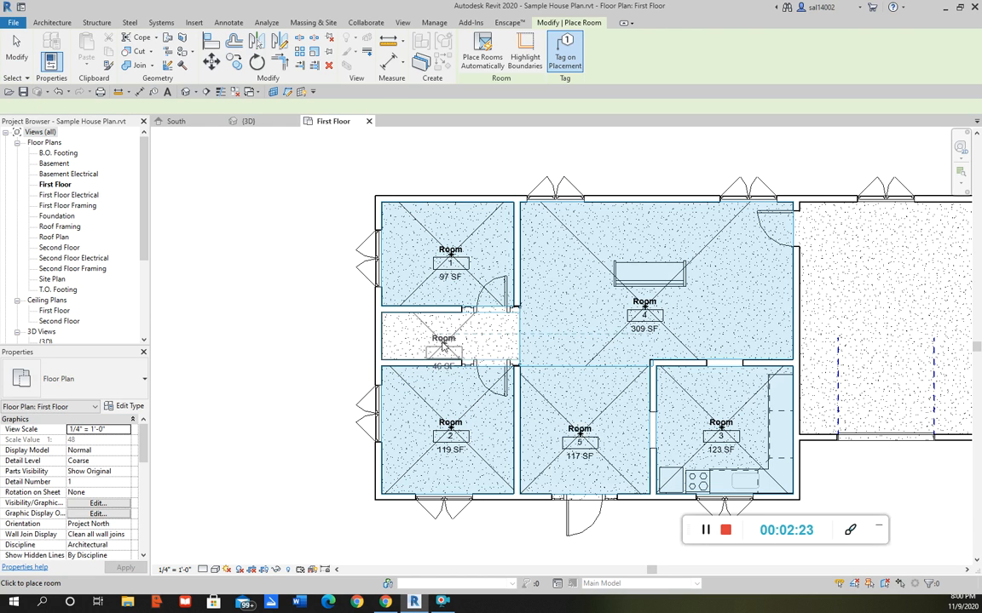
pyautogui.scroll(4, 439, 351)
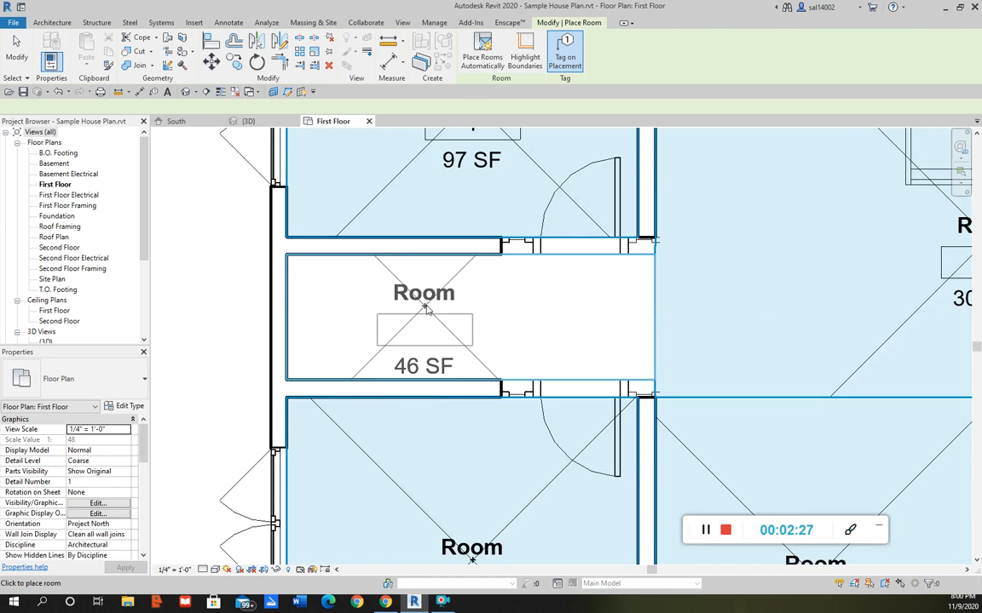
pyautogui.click(578, 328)
pyautogui.scroll(-4, 577, 329)
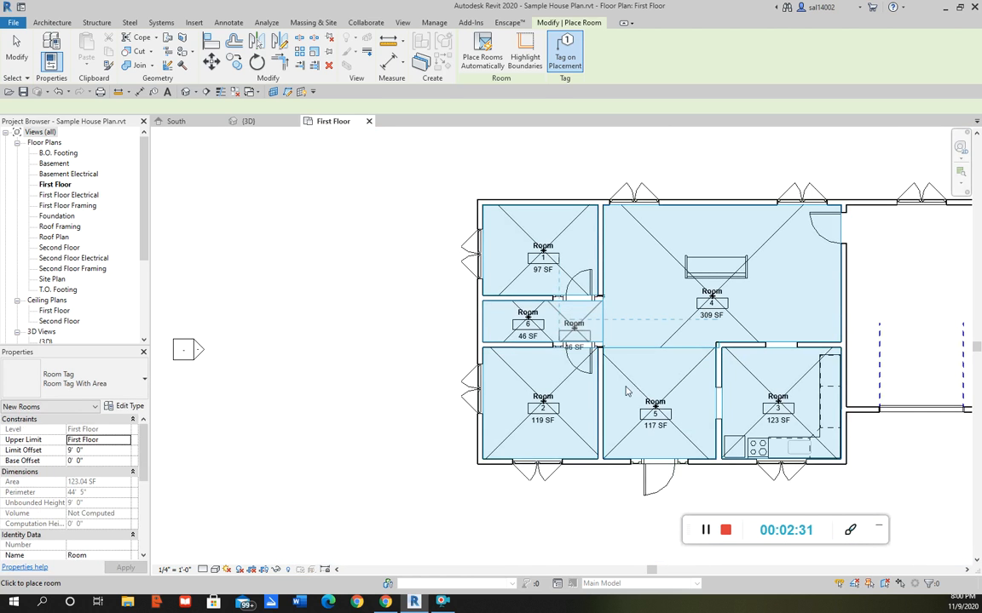
pyautogui.press('Escape')
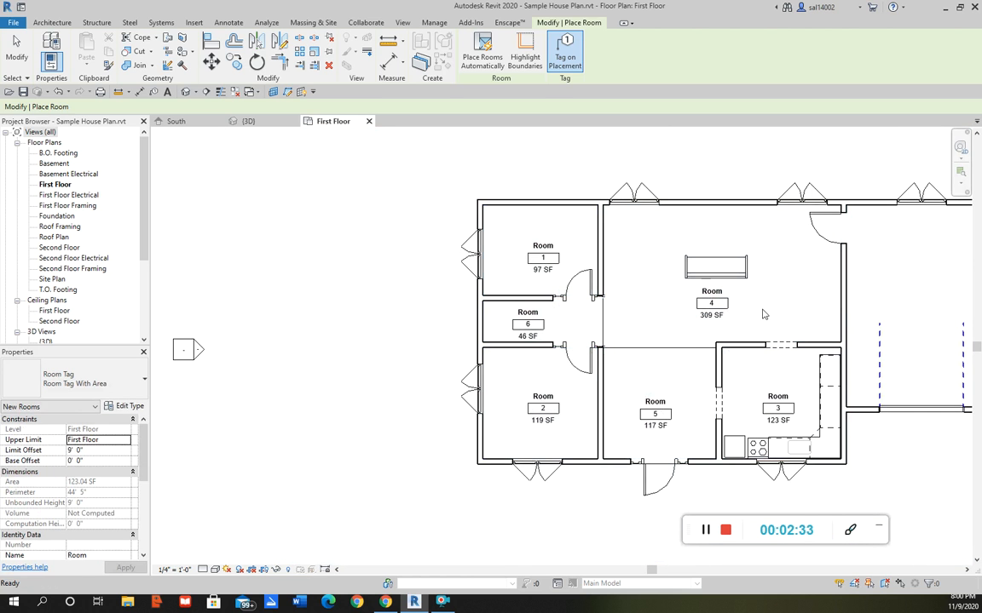
pyautogui.scroll(1, 852, 213)
pyautogui.press('Escape')
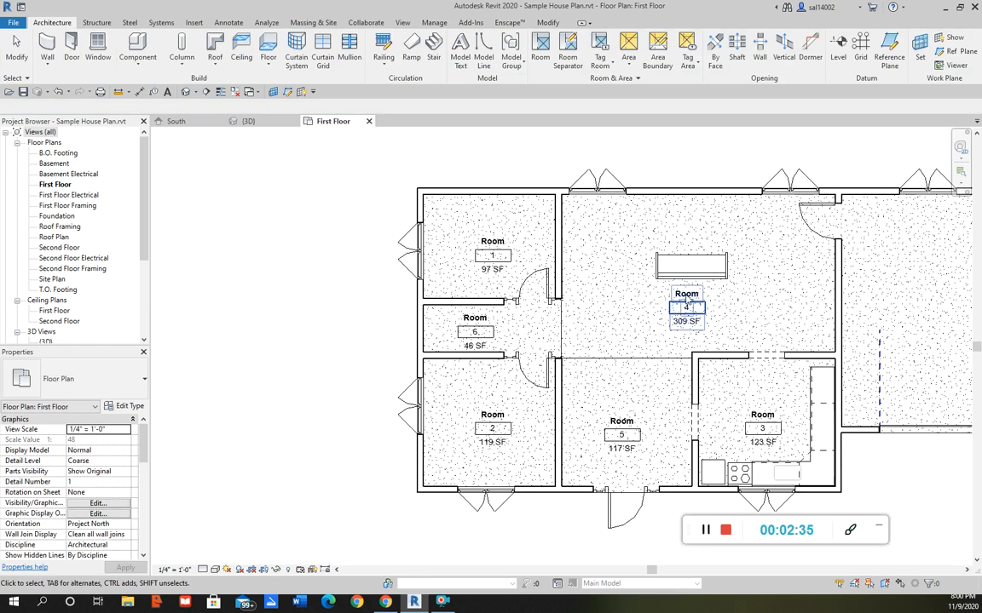
# - Rename room 4 in the large central space as Living Room and room 5 at the entry as Foyer
pyautogui.doubleClick(701, 291)
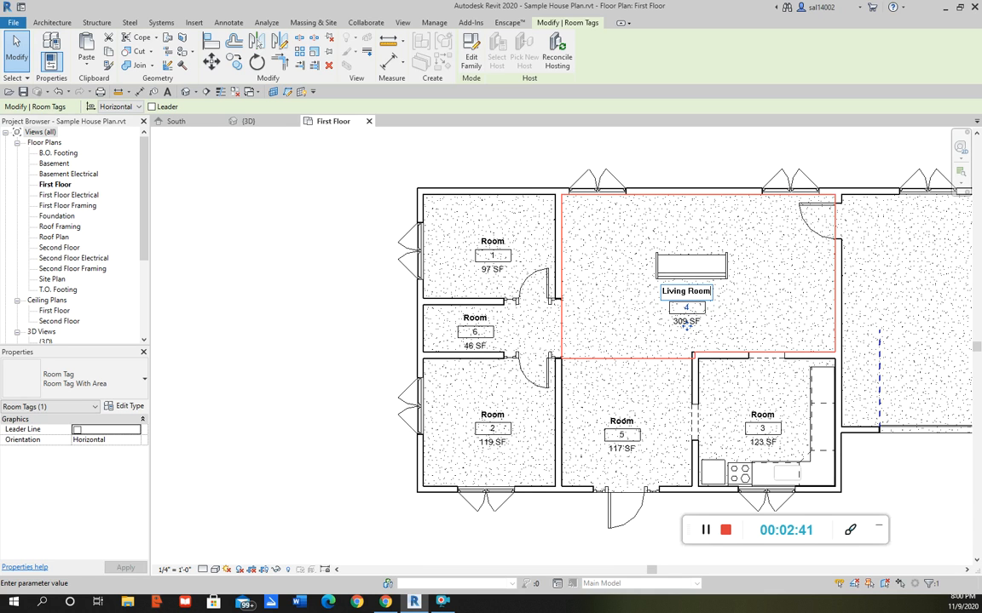
pyautogui.click(622, 420)
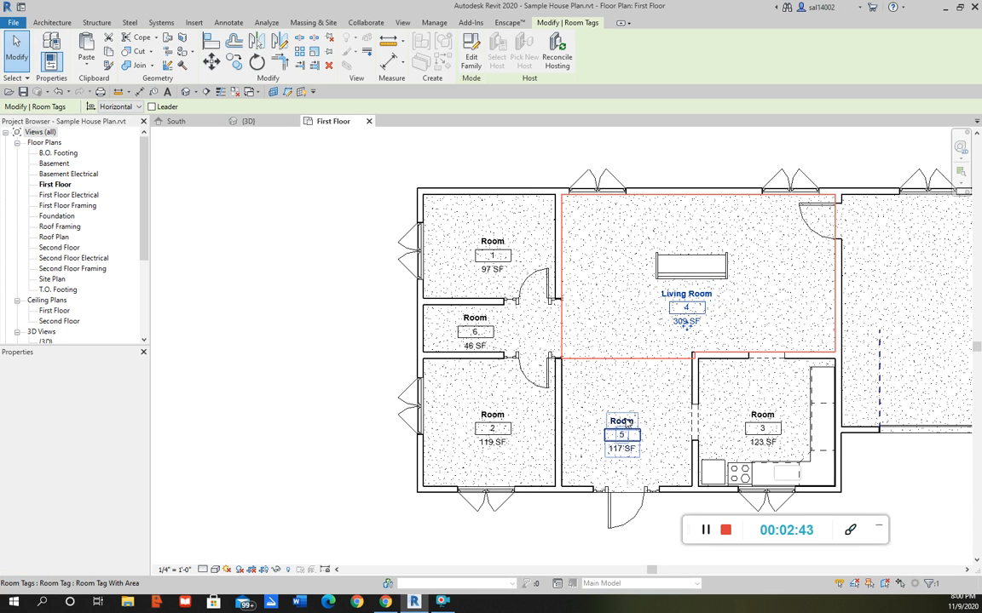
pyautogui.doubleClick(632, 420)
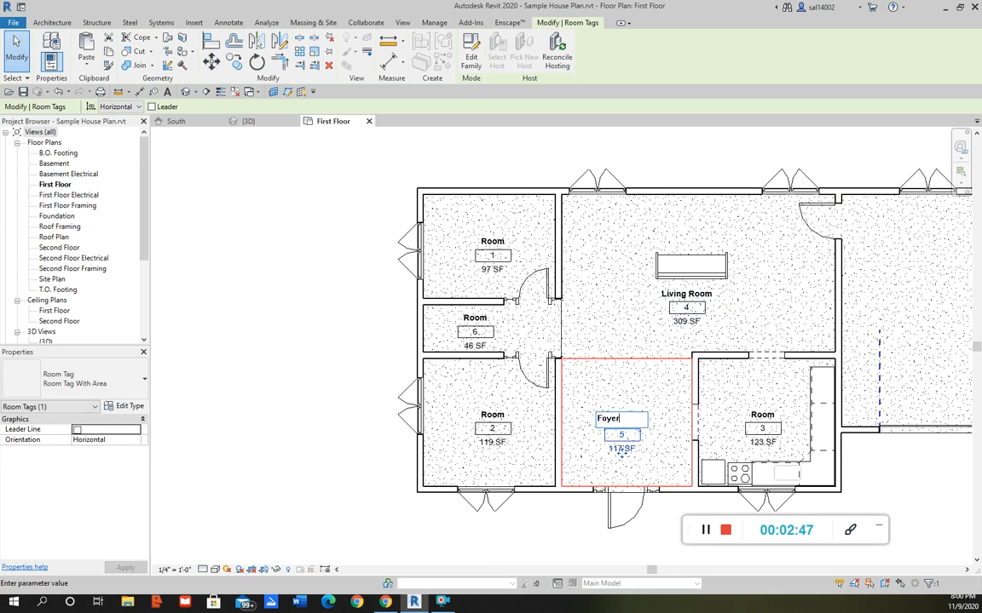
# - Rename room 6, between the two left rooms, as Hallway
pyautogui.click(475, 321)
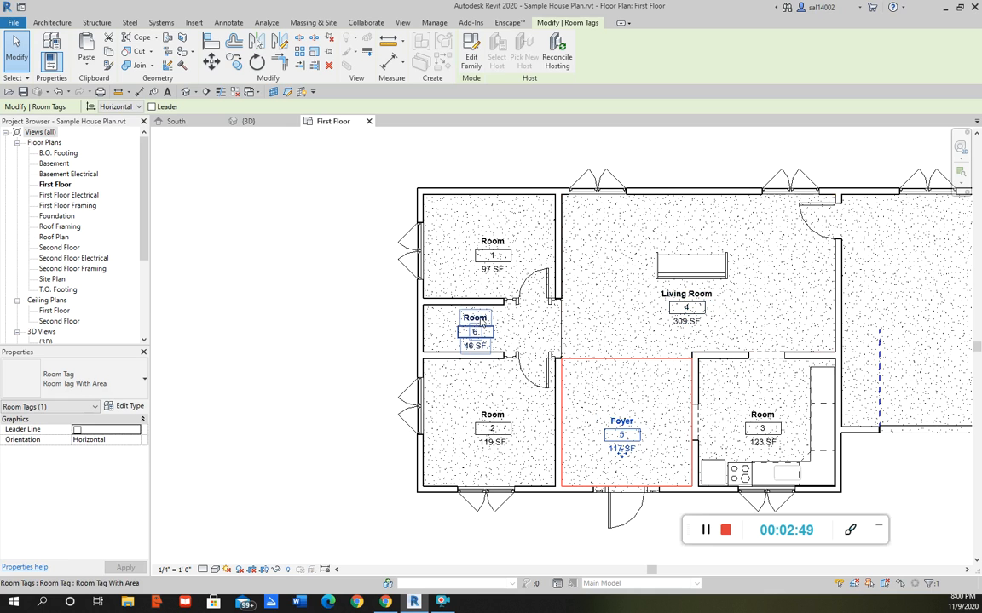
pyautogui.doubleClick(477, 317)
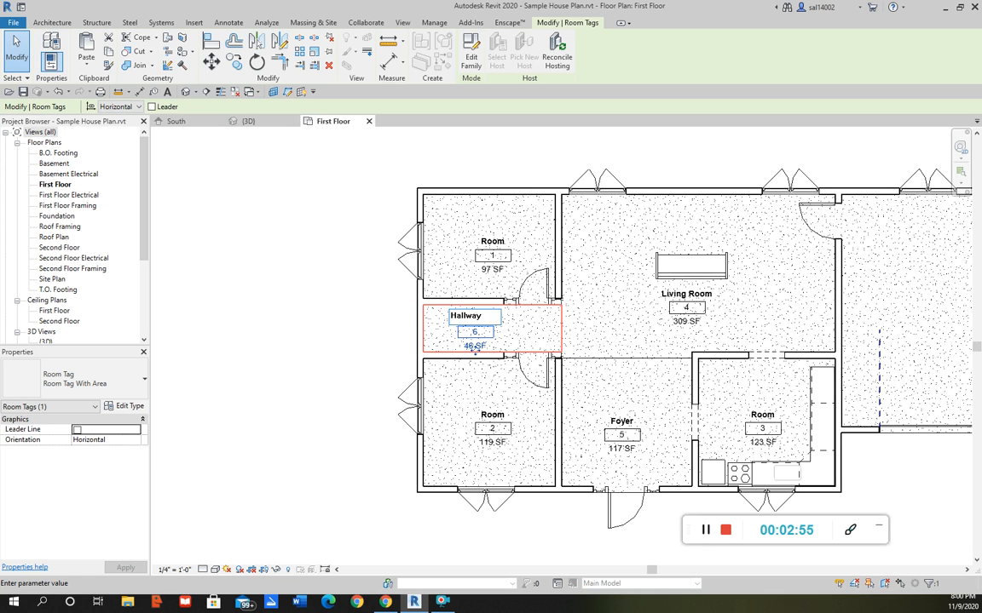
pyautogui.press('Escape')
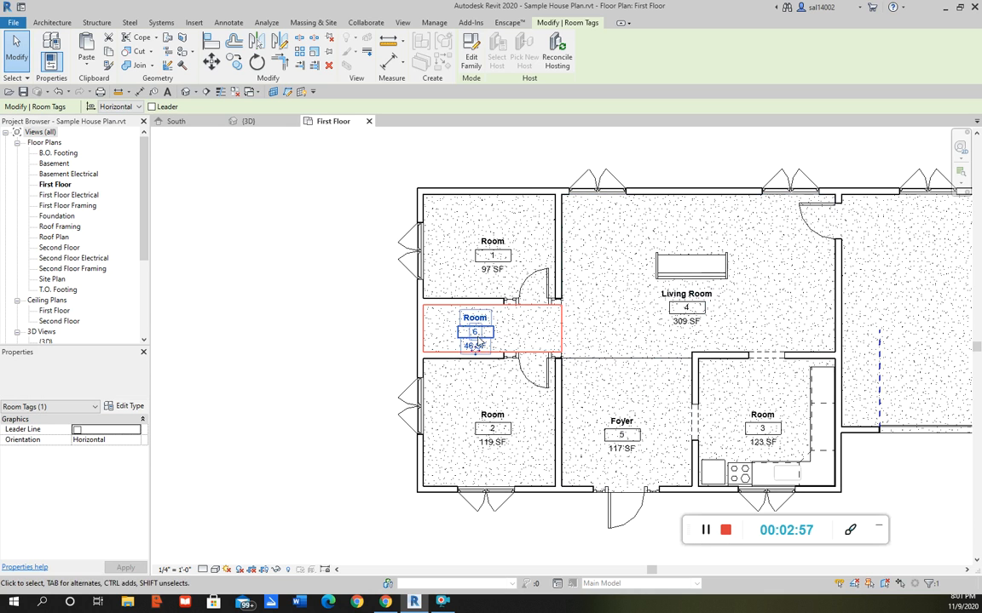
pyautogui.click(468, 318)
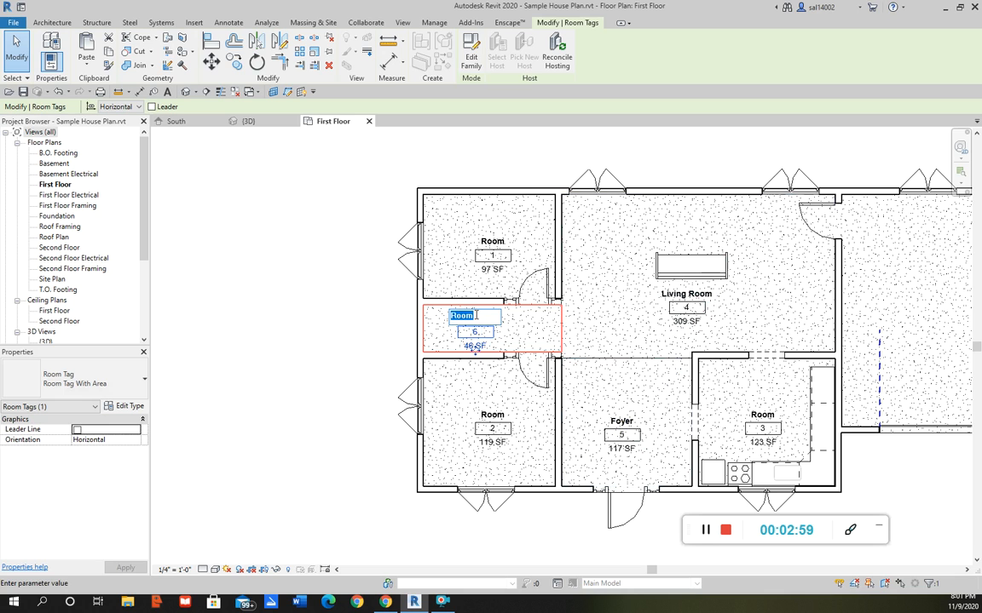
pyautogui.press('Return')
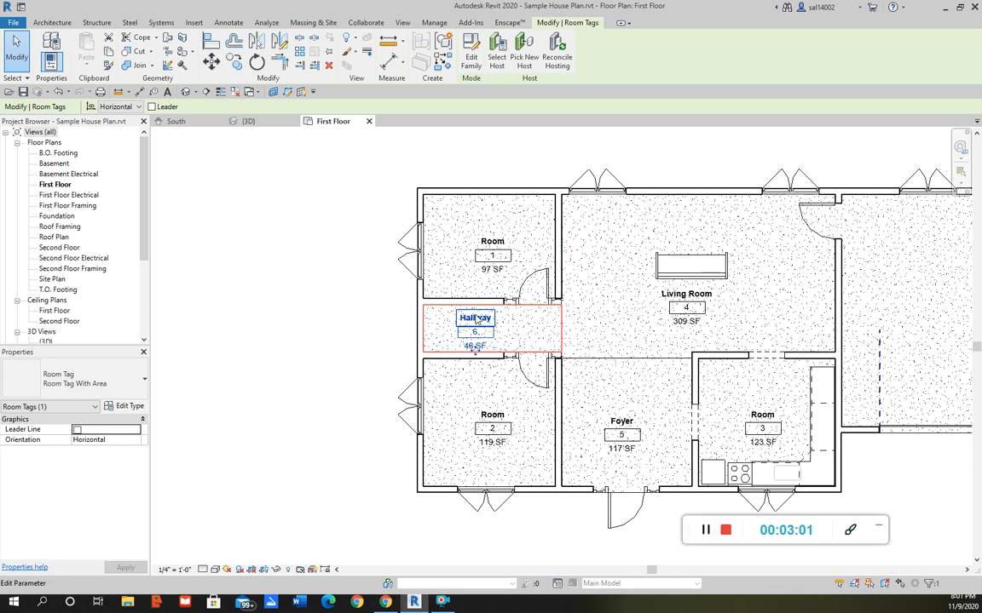
pyautogui.moveTo(808, 273); pyautogui.dragTo(612, 239, button='middle')
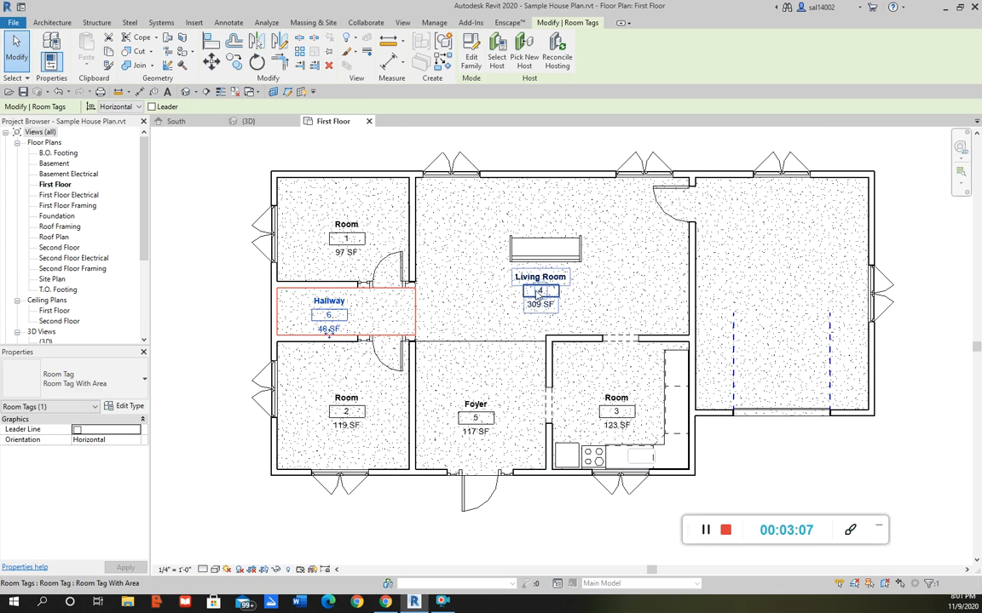
pyautogui.scroll(3, 622, 426)
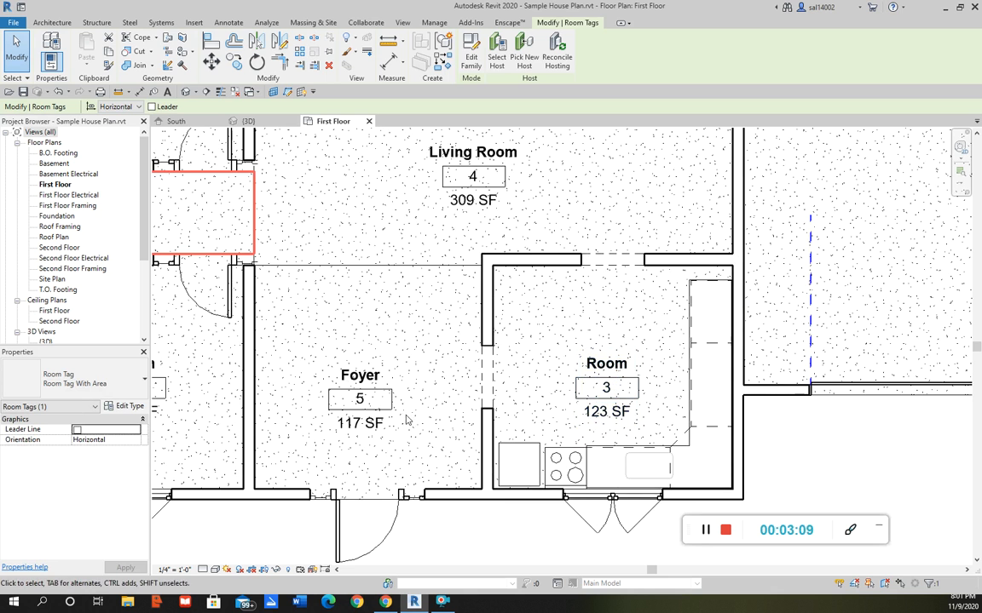
# - Open the family of room 3's tag in the kitchen for editing
pyautogui.scroll(-5, 407, 420)
pyautogui.scroll(4, 453, 372)
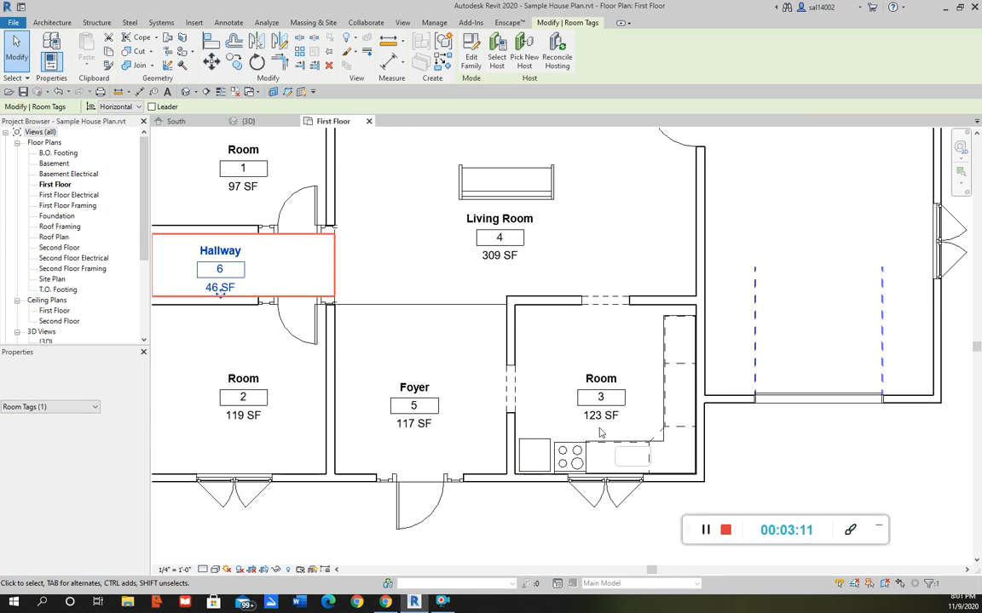
pyautogui.click(601, 416)
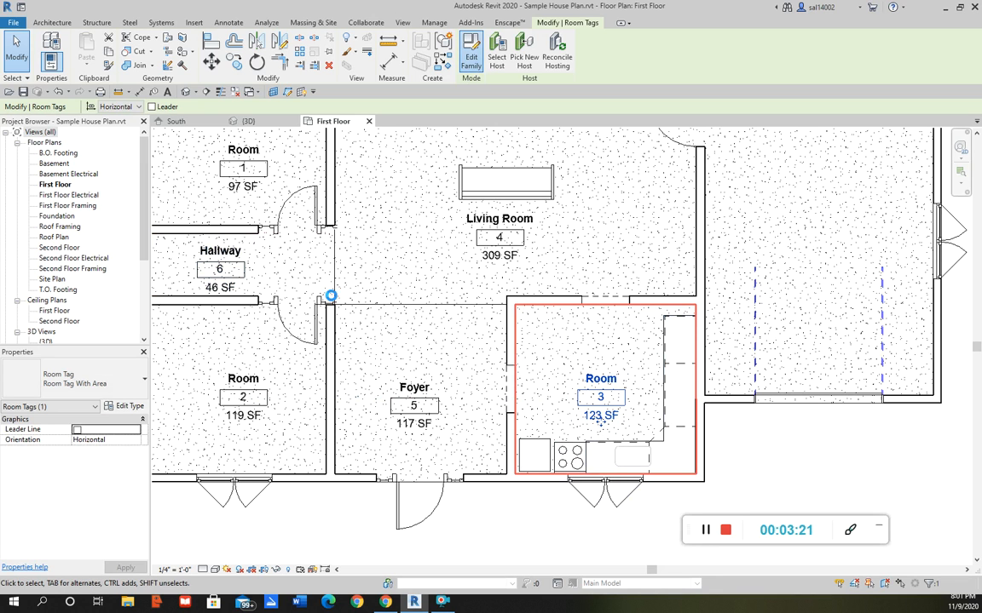
pyautogui.click(471, 55)
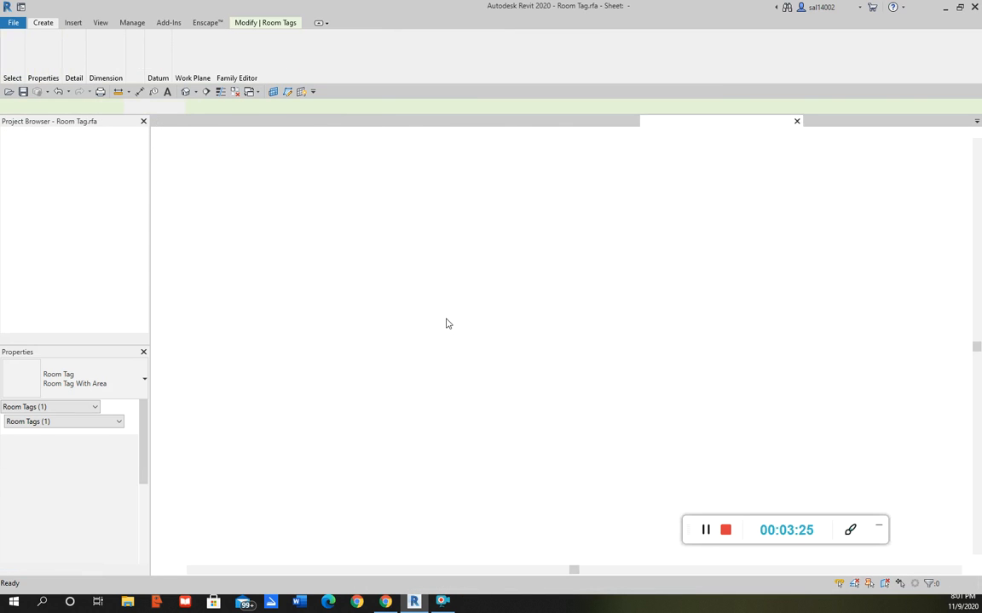
# - Move the Volume label straight down, clear of the overlapping 150 SF area label
pyautogui.scroll(-2, 552, 380)
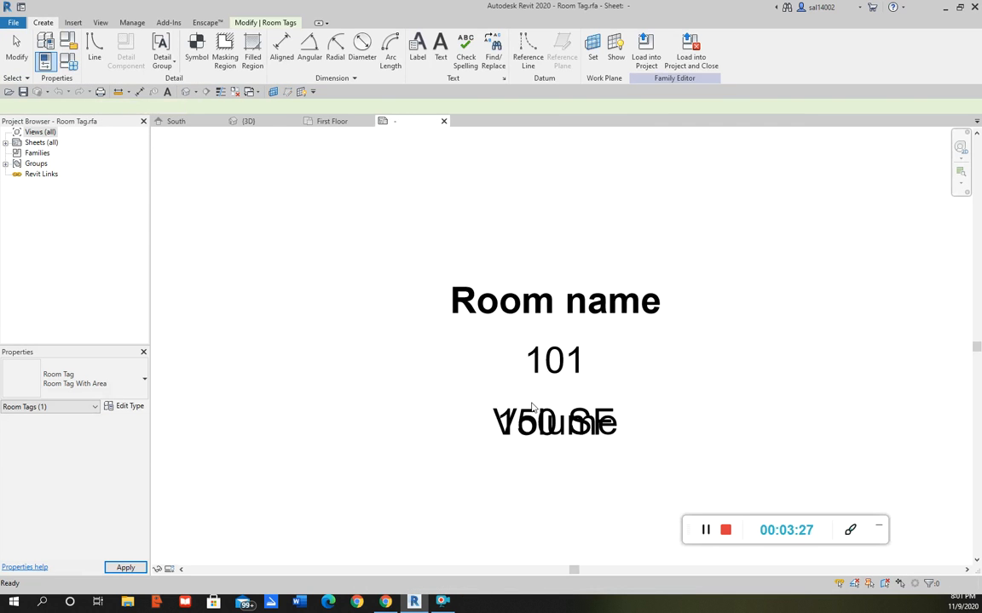
pyautogui.scroll(1, 535, 407)
pyautogui.moveTo(657, 361); pyautogui.dragTo(587, 351, button='middle')
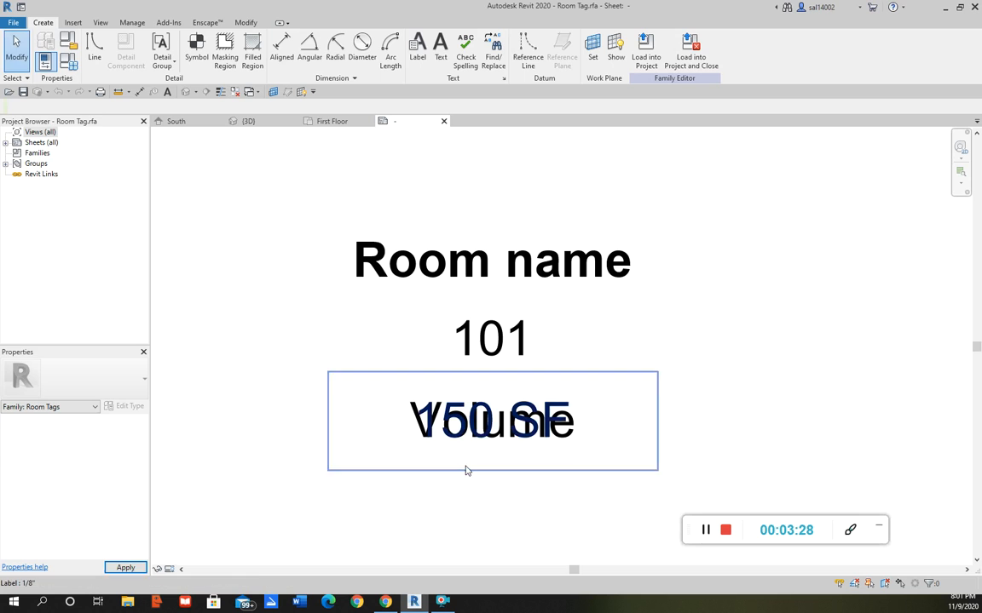
pyautogui.click(505, 443)
pyautogui.scroll(-2, 504, 426)
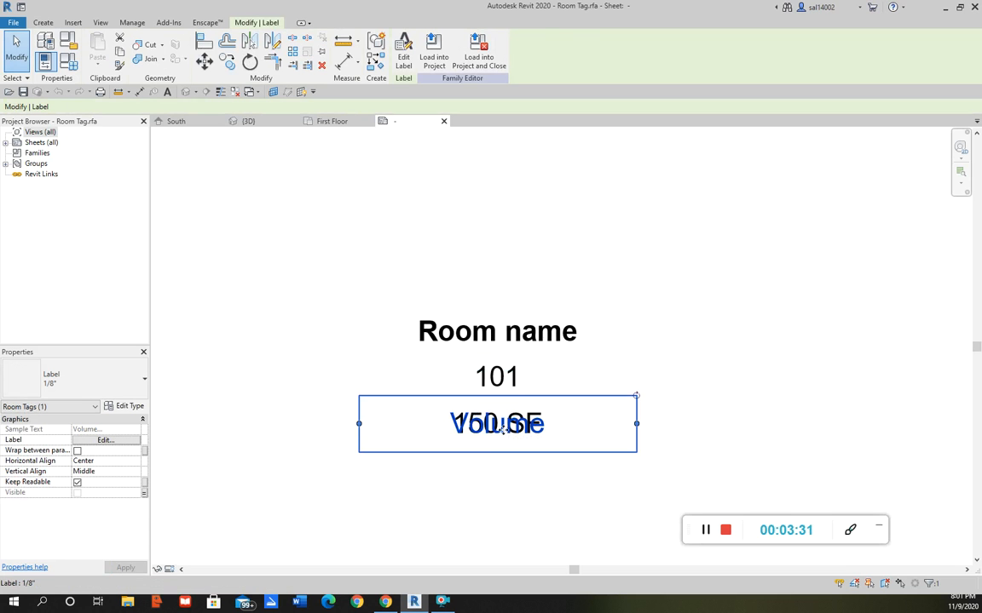
pyautogui.moveTo(493, 425); pyautogui.dragTo(481, 463)
pyautogui.moveTo(486, 492); pyautogui.dragTo(489, 492)
pyautogui.scroll(3, 473, 424)
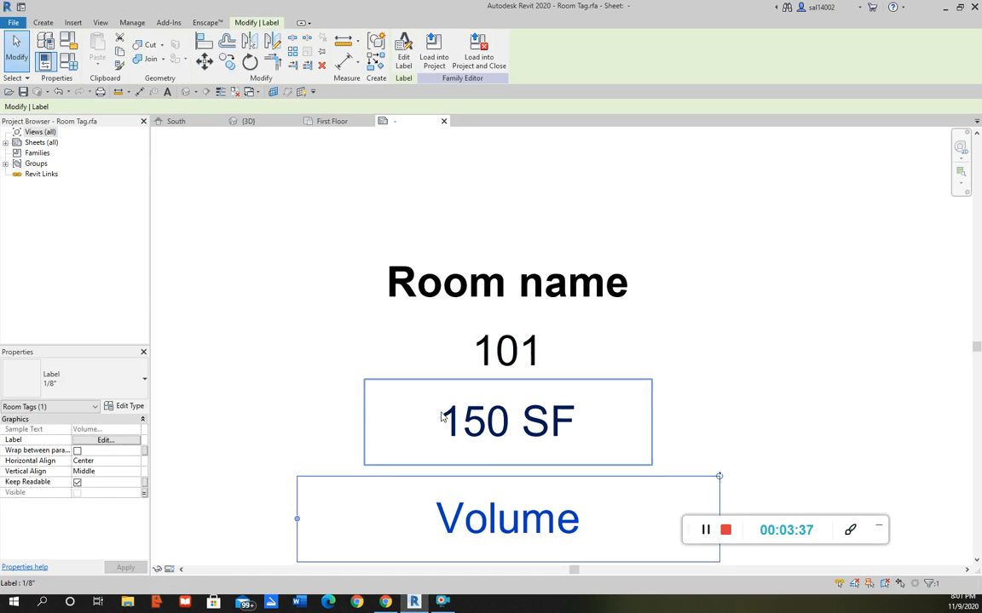
# - Delete the 150 SF area label and move the Volume label up into its place beneath the room number
pyautogui.click(443, 413)
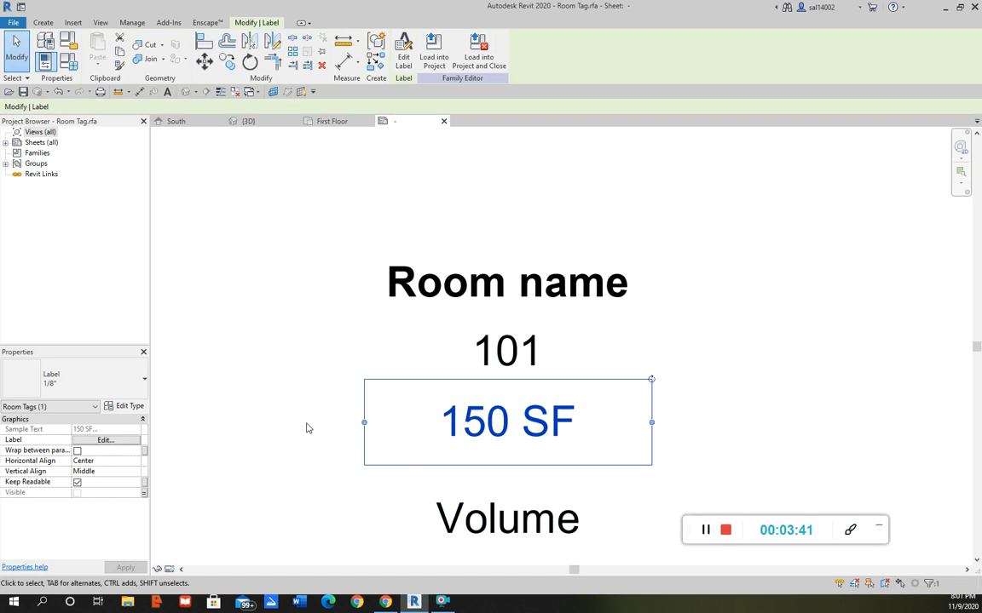
pyautogui.press('Delete')
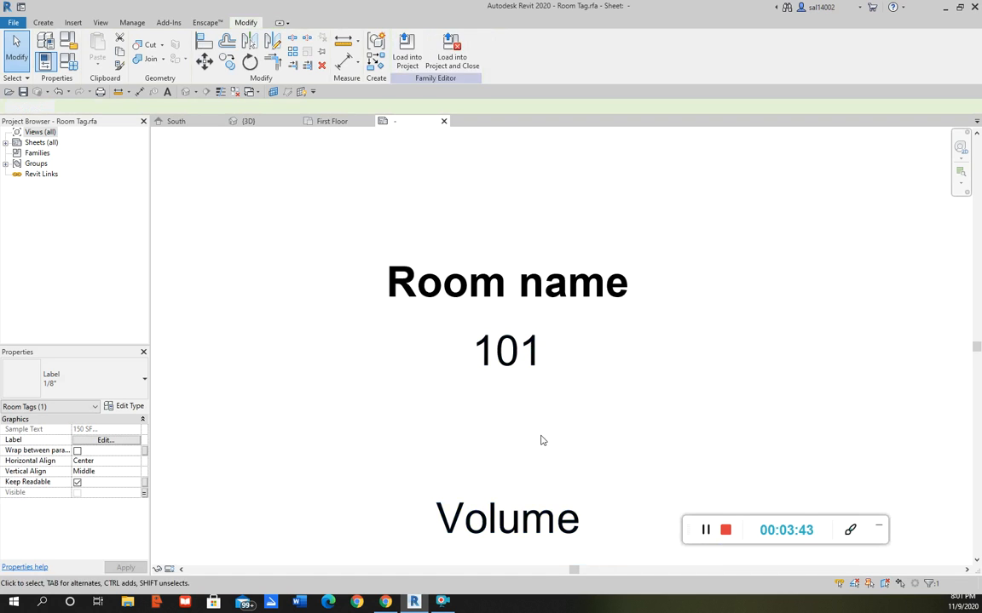
pyautogui.click(531, 519)
pyautogui.moveTo(531, 519); pyautogui.dragTo(528, 426)
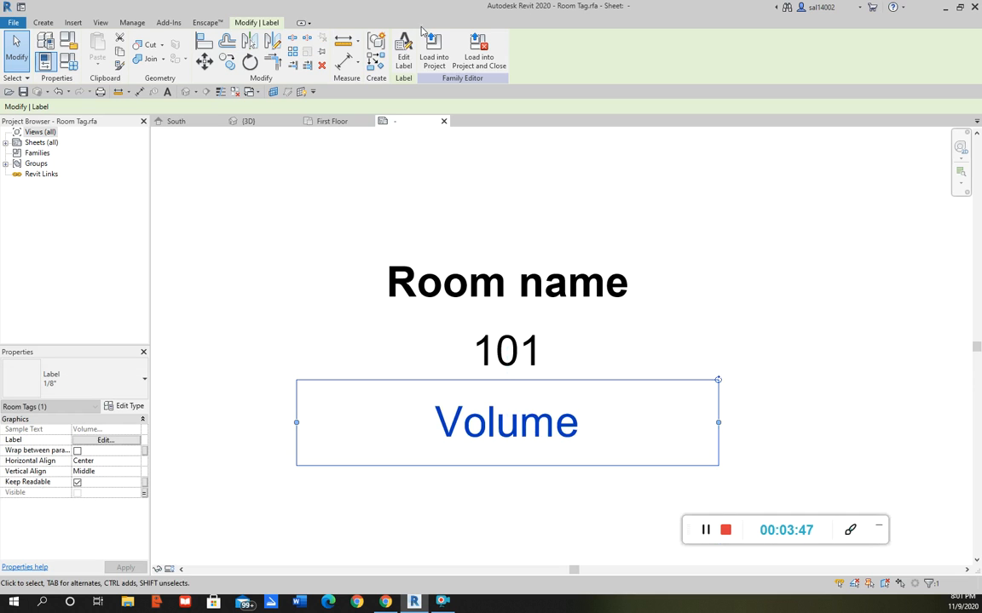
# - Load the edited room tag family into the sample house project, replacing the existing version
pyautogui.click(433, 60)
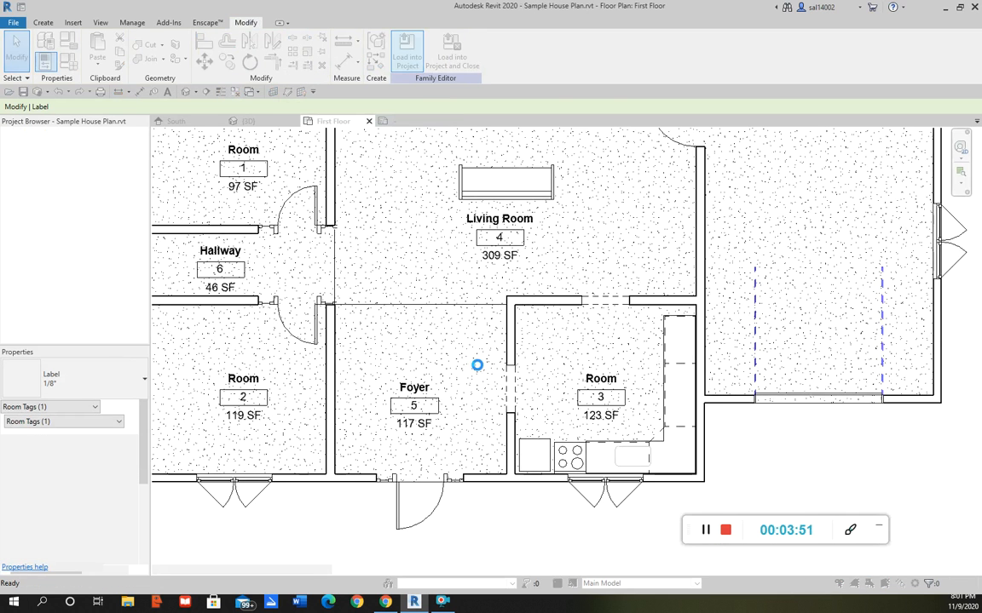
pyautogui.click(407, 265)
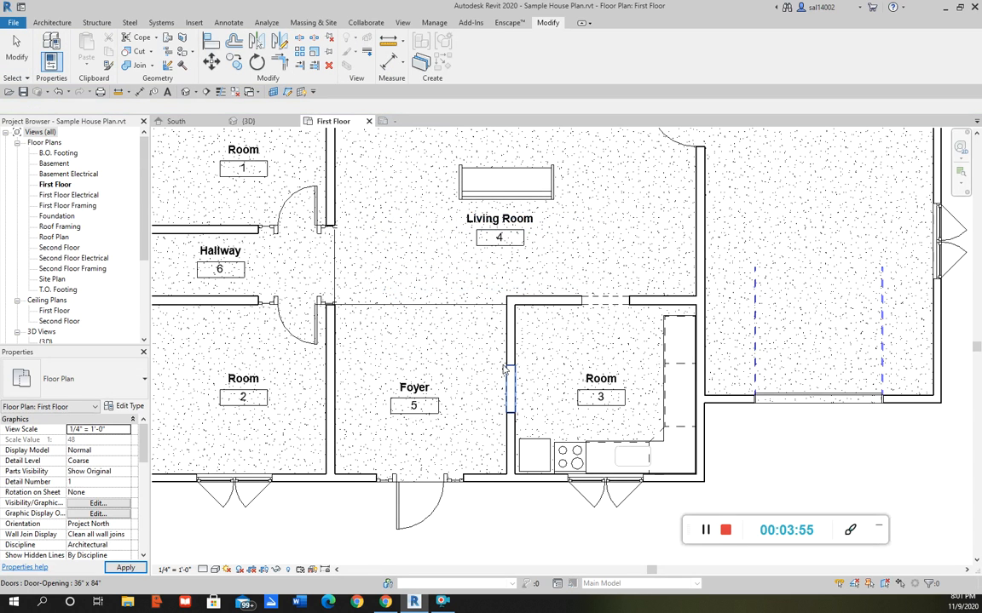
# - Examine the updated room tags across the whole first floor plan
pyautogui.scroll(-5, 464, 368)
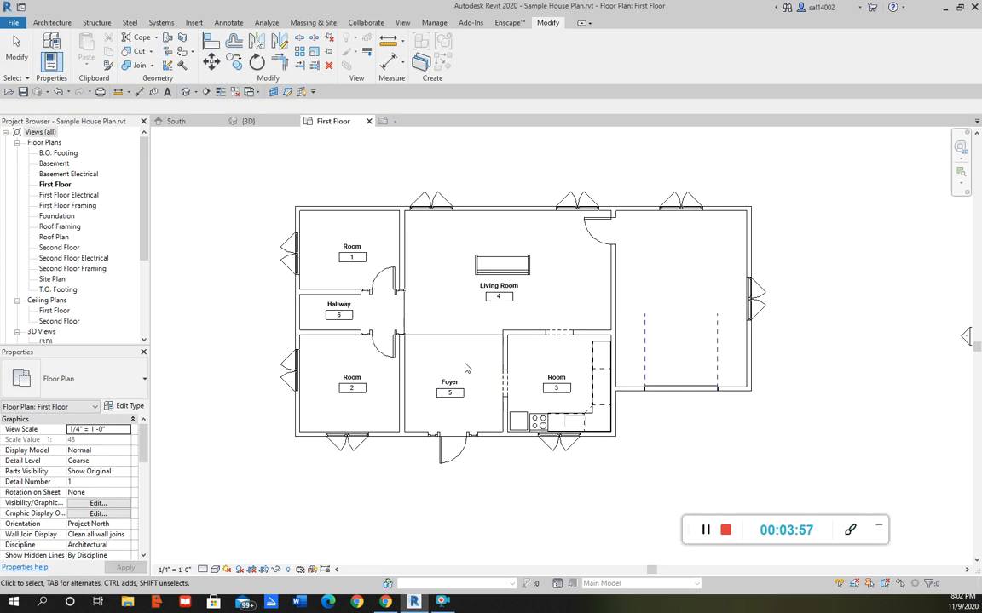
pyautogui.scroll(2, 449, 329)
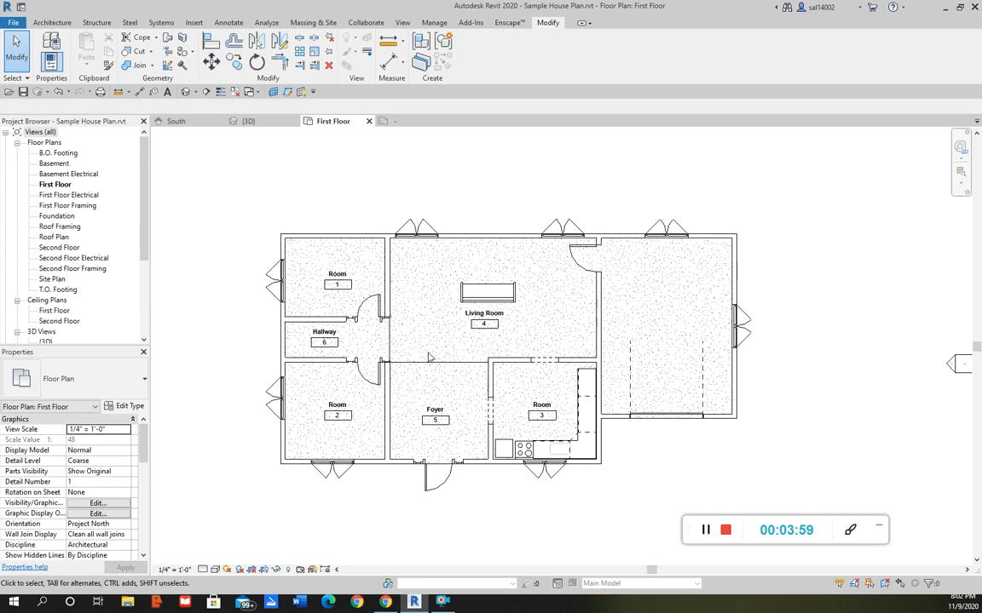
pyautogui.scroll(2, 440, 311)
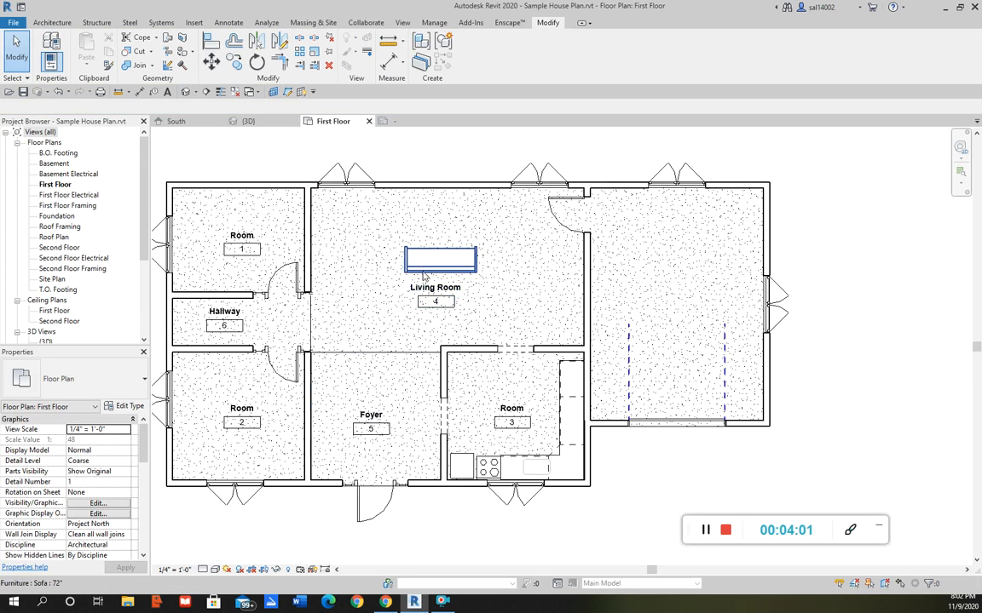
pyautogui.moveTo(381, 324); pyautogui.dragTo(404, 325, button='middle')
pyautogui.moveTo(571, 265)
pyautogui.mouseDown(button='middle')
pyautogui.moveTo(571, 252)
pyautogui.moveTo(598, 283)
pyautogui.mouseUp(button='middle')
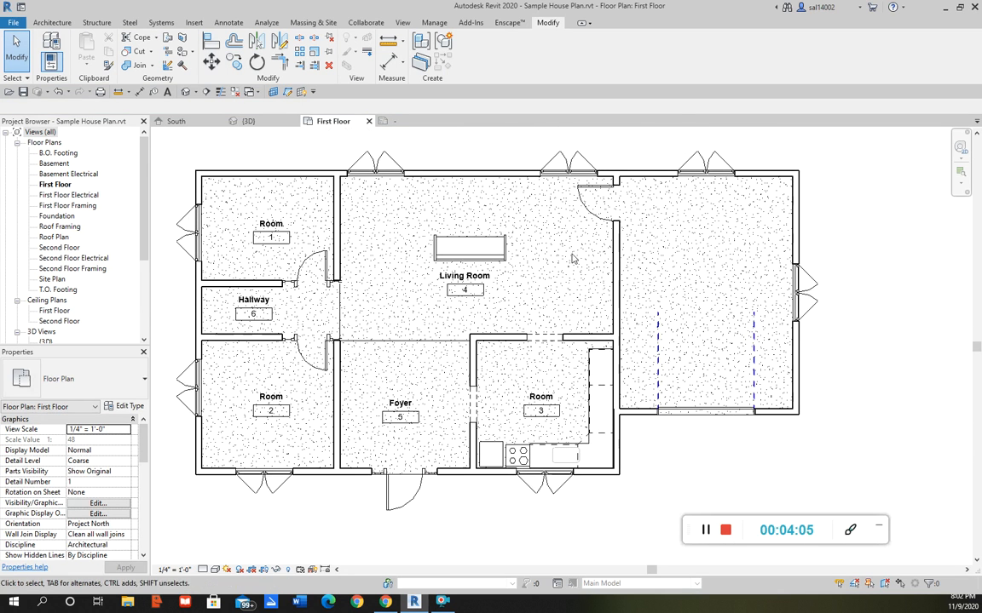
pyautogui.scroll(2, 557, 277)
pyautogui.moveTo(536, 276)
pyautogui.mouseDown(button='middle')
pyautogui.moveTo(598, 275)
pyautogui.moveTo(548, 278)
pyautogui.mouseUp(button='middle')
pyautogui.scroll(-3, 608, 273)
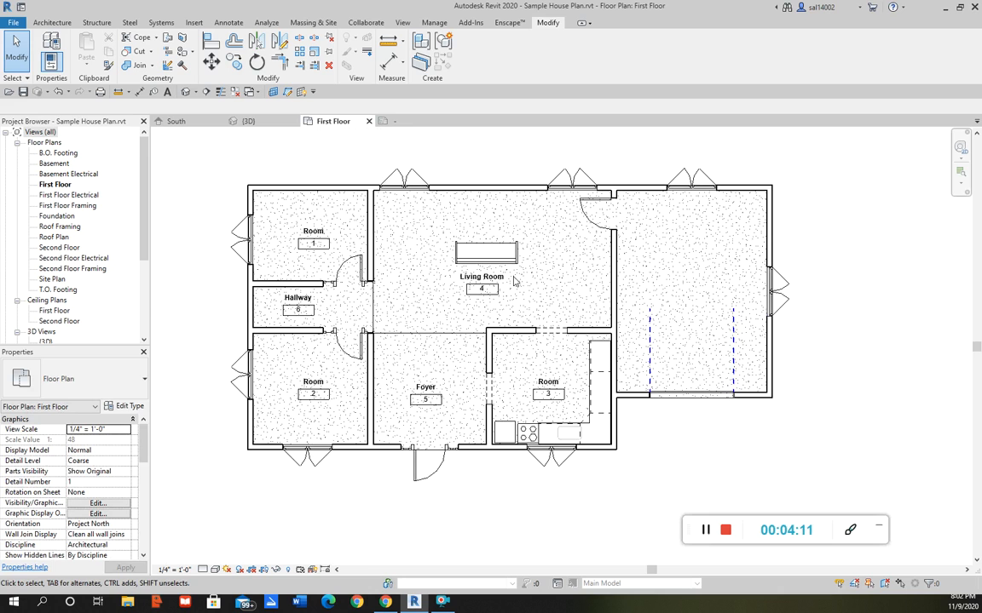